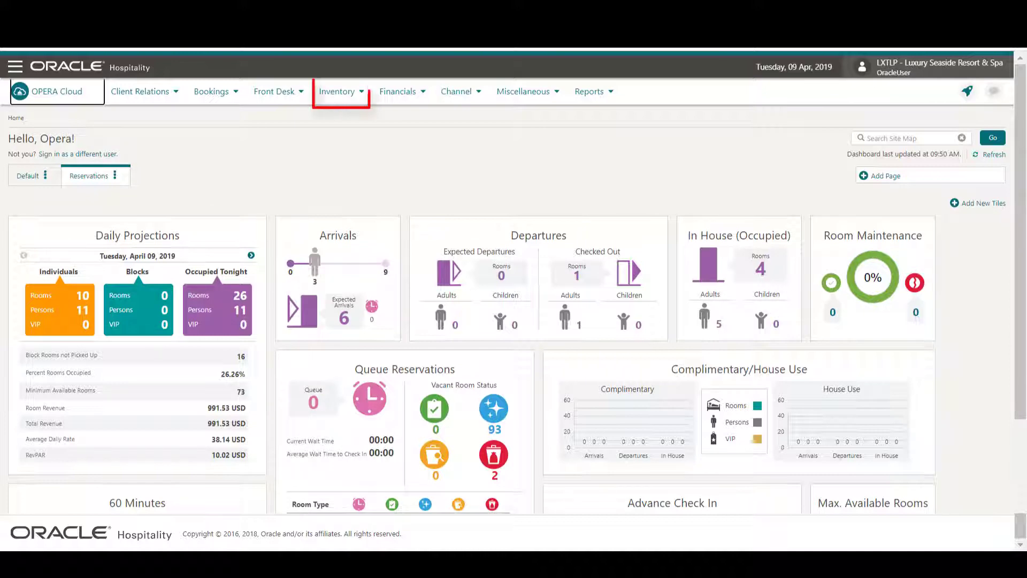
Step: Load the Property Availability search from the Inventory menu for property LXTLP
{"action": "left_click", "coordinate": [336, 90]}
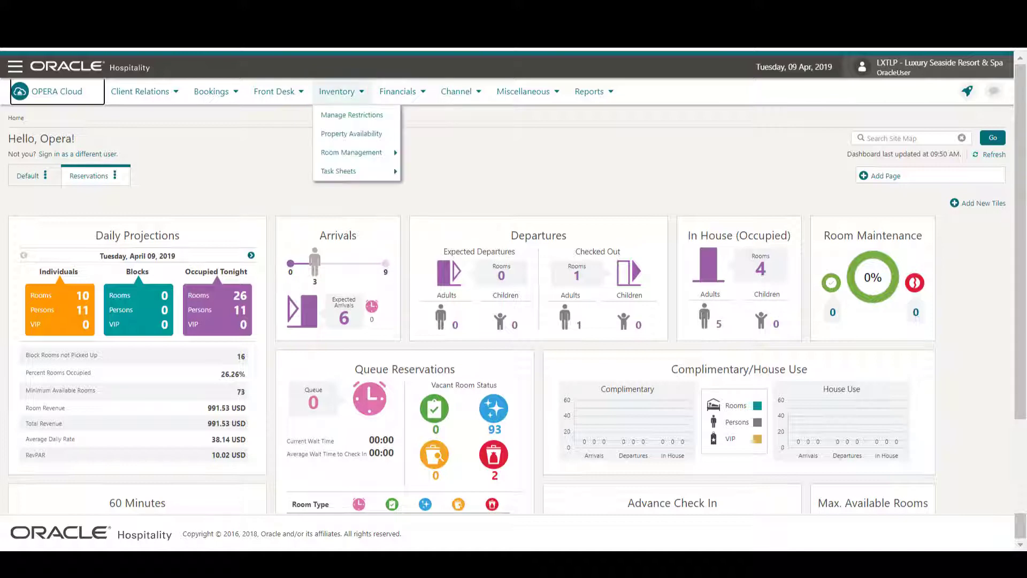
{"action": "left_click", "coordinate": [354, 133]}
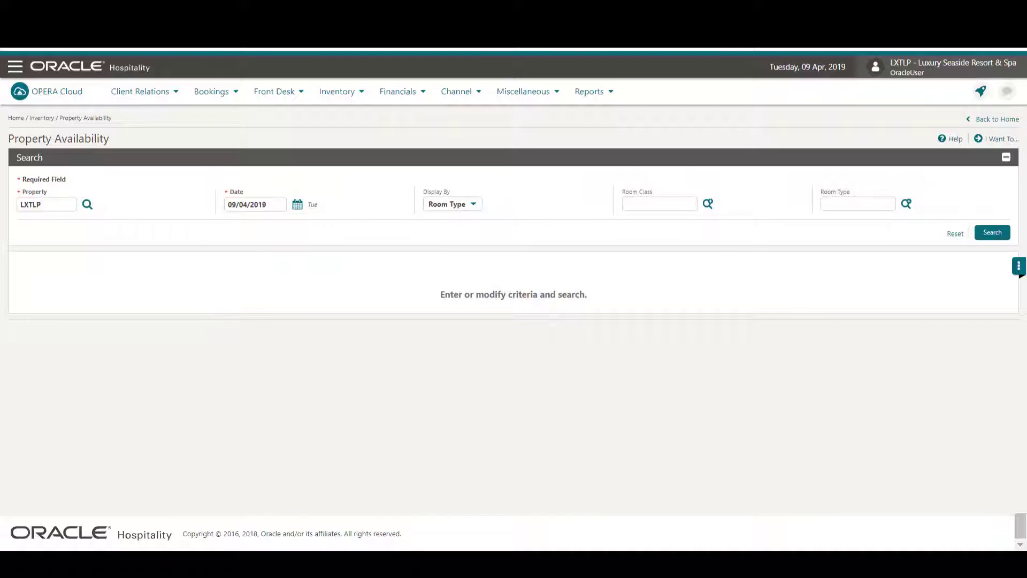
Step: Run the search to show the 28-day availability grid for LXTLP from 09/04/2019
{"action": "left_click", "coordinate": [992, 232]}
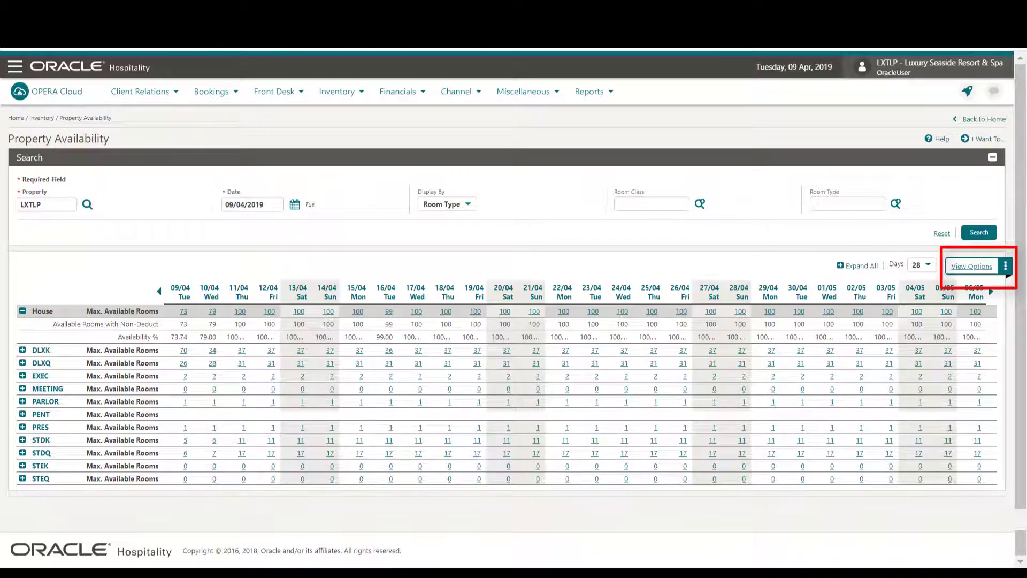
Step: Set House default view to Availability % and show Sell Limit and Sell Control Rooms rows for room types
{"action": "left_click", "coordinate": [971, 265]}
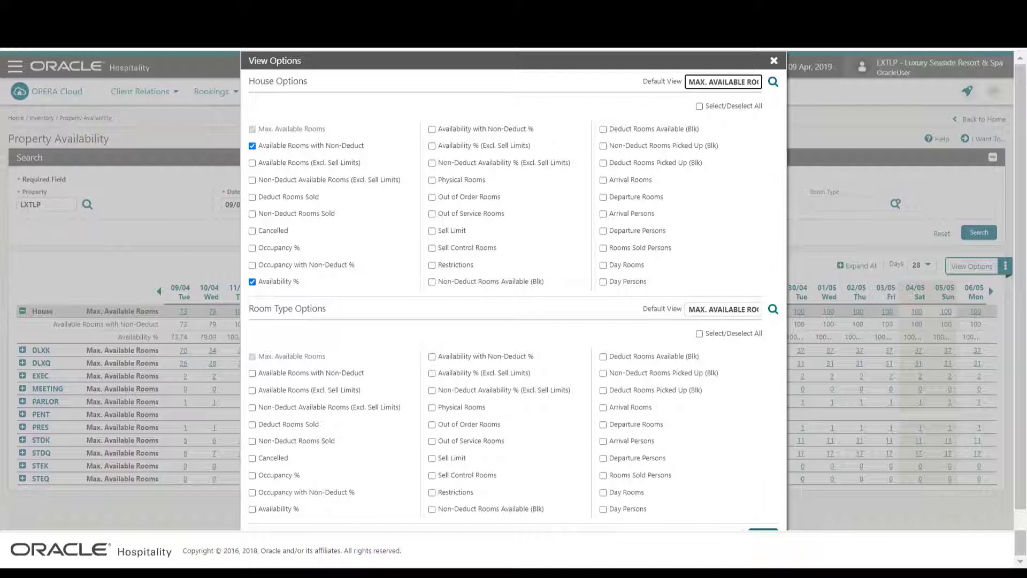
{"action": "left_click", "coordinate": [773, 81]}
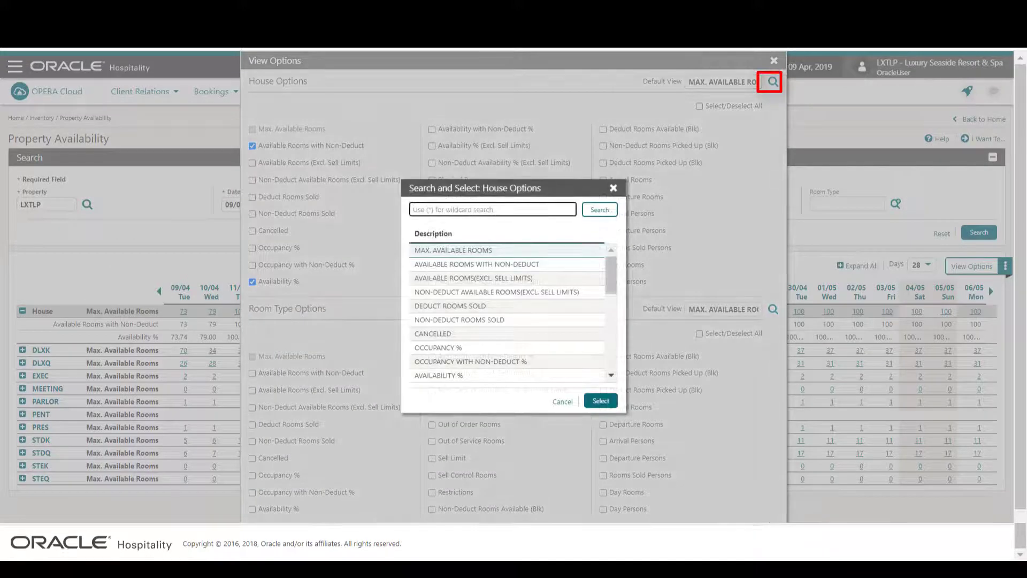
{"action": "left_click", "coordinate": [601, 401]}
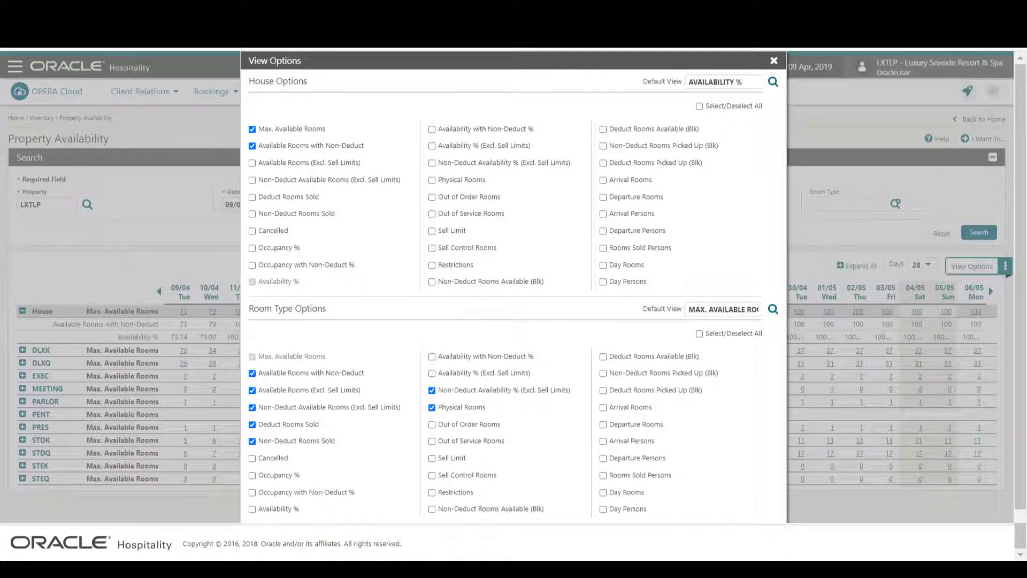
{"action": "left_click", "coordinate": [432, 458]}
{"action": "left_click", "coordinate": [432, 476]}
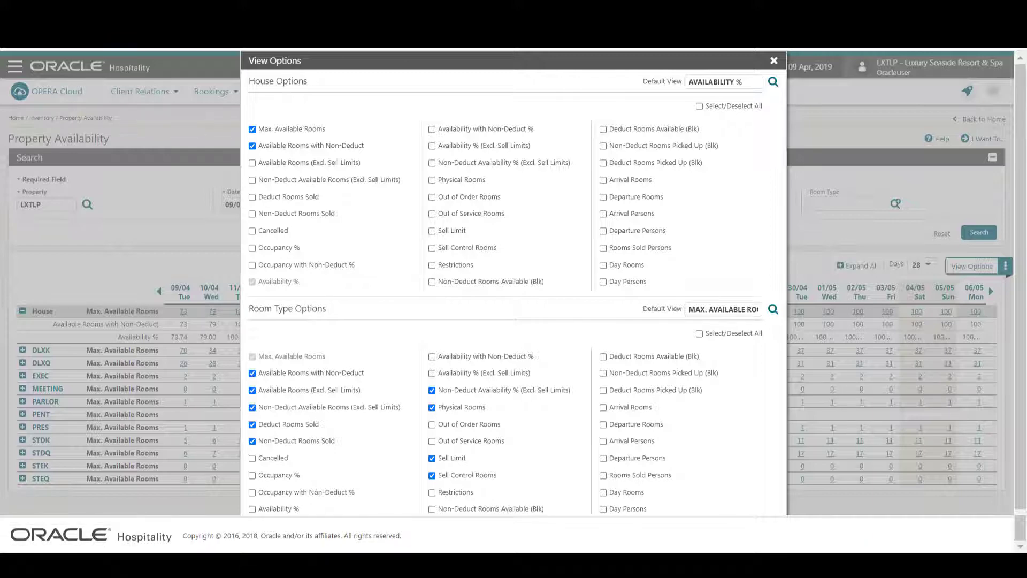
{"action": "key", "text": "Escape"}
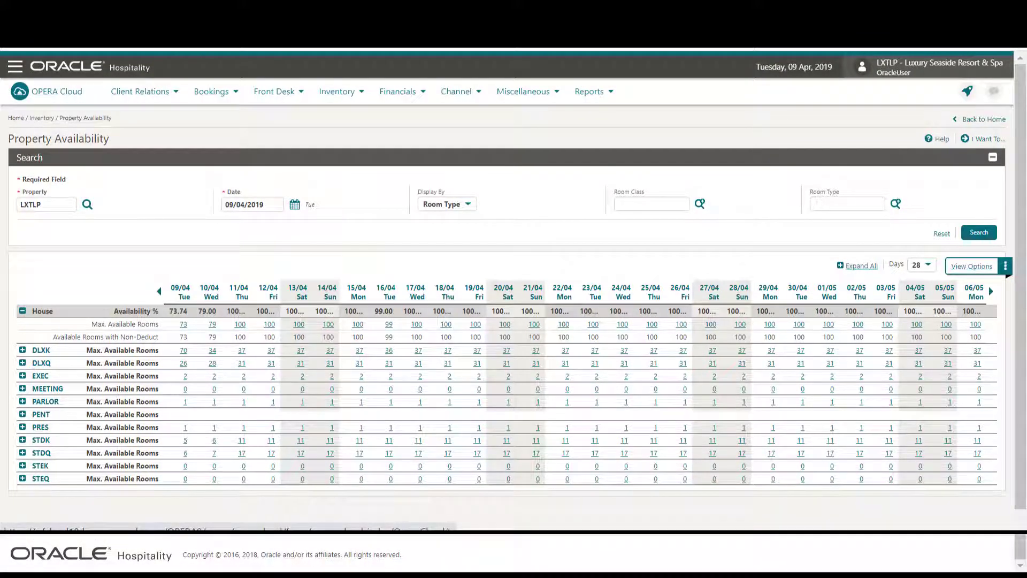
Step: Expand every room type's detail rows in the availability grid
{"action": "left_click", "coordinate": [860, 265]}
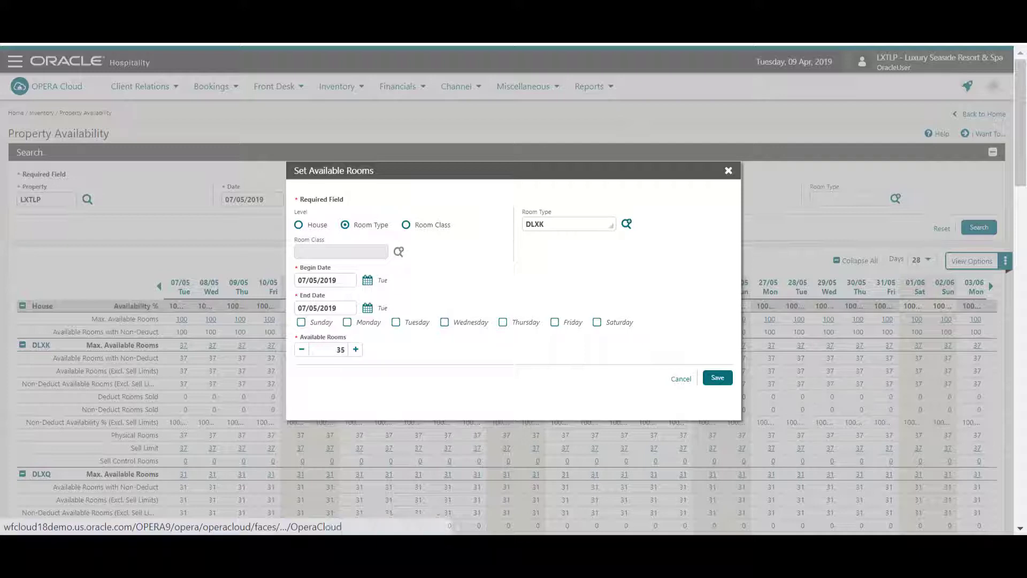
Step: Reduce the DLXK available rooms for 07/05/2019 to 35
{"action": "left_click", "coordinate": [301, 349]}
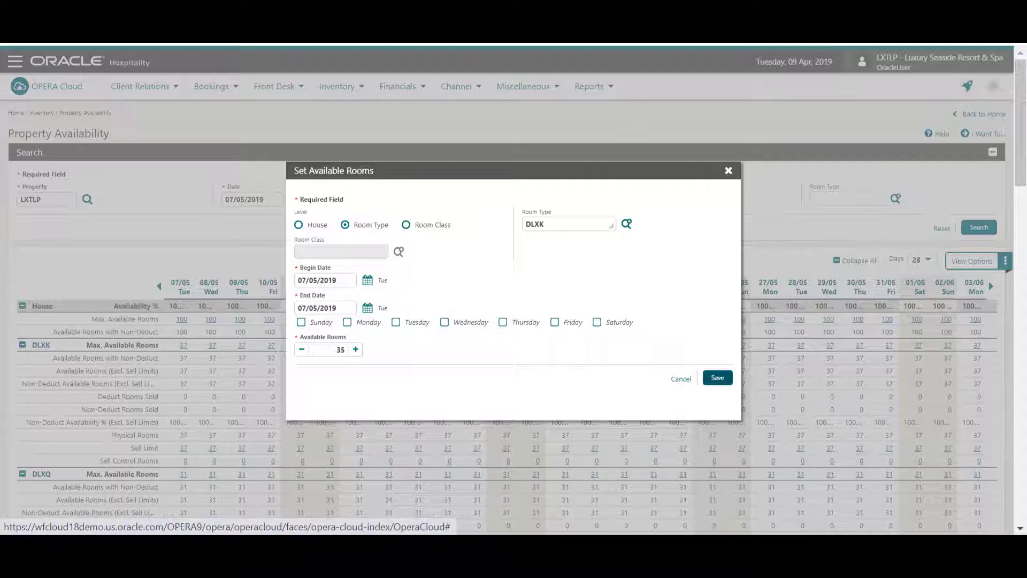
Step: Save the DLXK availability so 07/05/2019 shows 35 rooms and -2 sell control rooms
{"action": "left_click", "coordinate": [717, 377]}
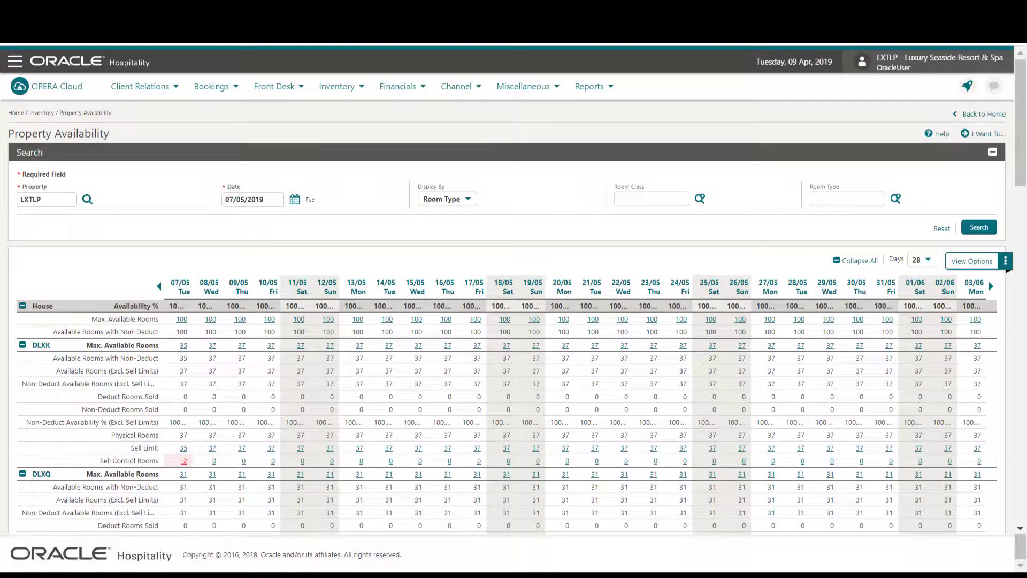